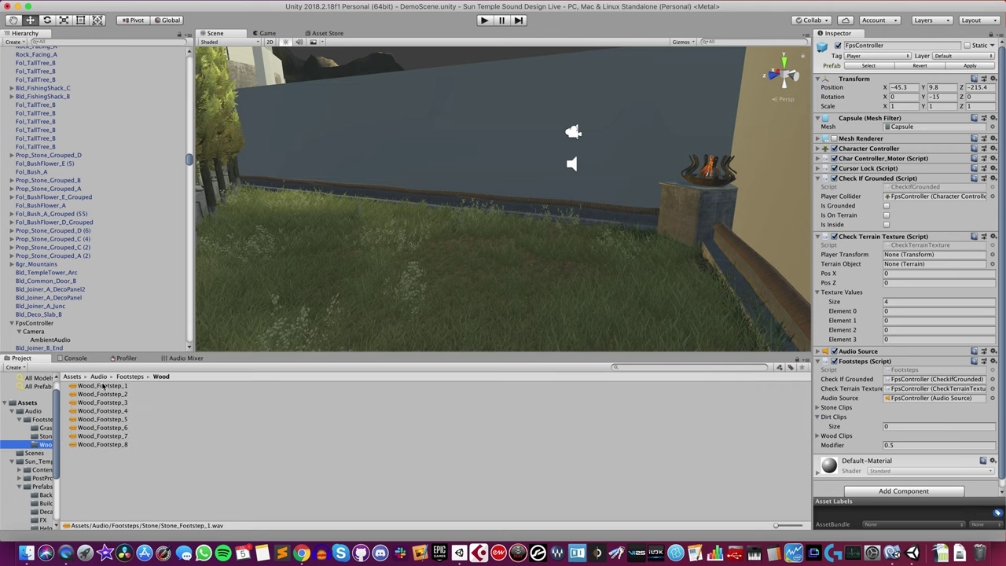
Assign Wood_Footstep_1 through Wood_Footstep_8 to the Wood Clips array of FpsController's Footsteps script
click(104, 386)
shift+click(105, 445)
drag(111, 403, 836, 436)
Assign Grass_Footstep_1 through Grass_Footstep_9 to the Footsteps script's Dirt Clips array and unlock the Inspector
click(46, 427)
click(102, 386)
shift+click(102, 454)
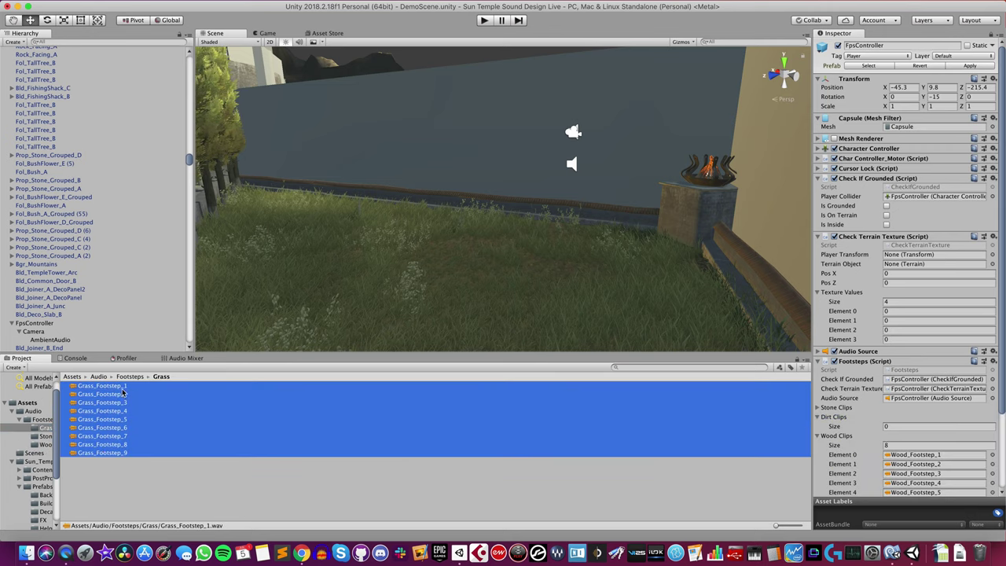
drag(124, 393, 833, 422)
click(992, 36)
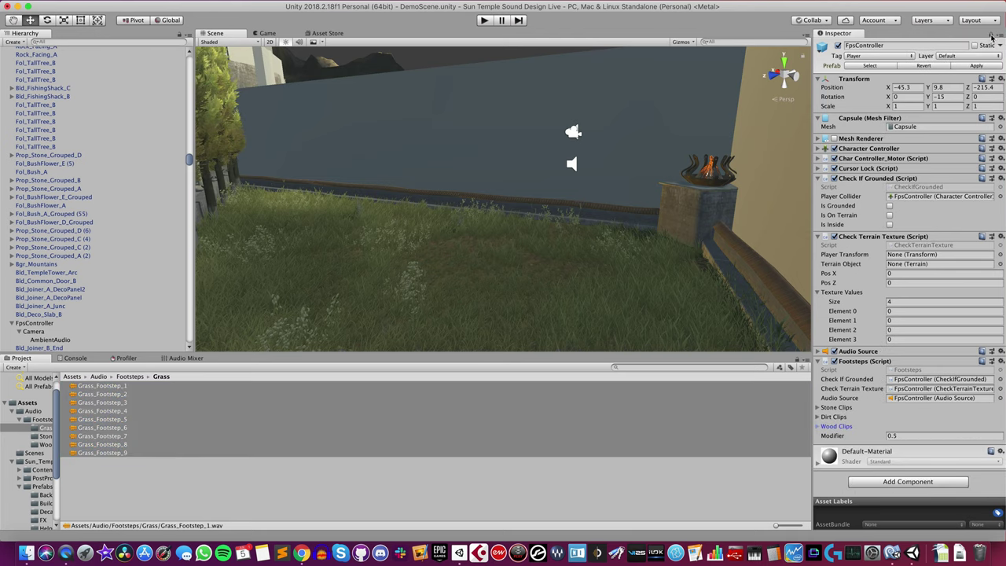
Create a new audio mixer named PlayerMixer
click(185, 358)
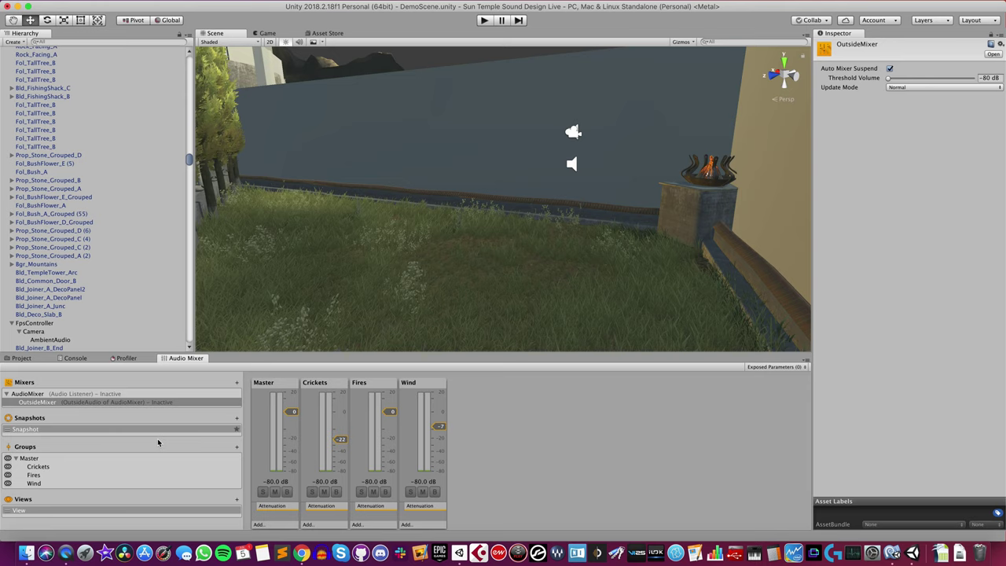
click(237, 383)
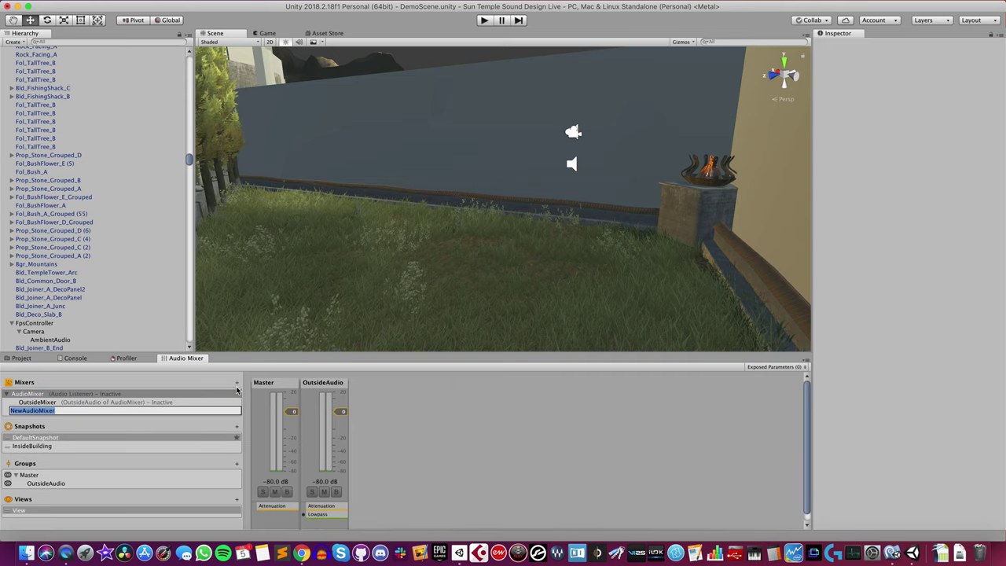
text(PlayerMixe)
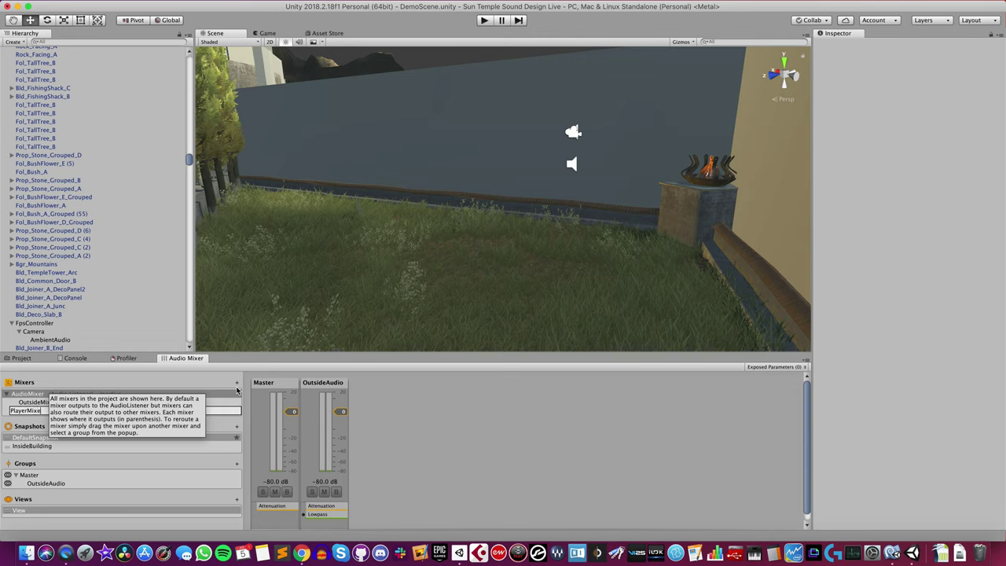
text(r)
key(Return)
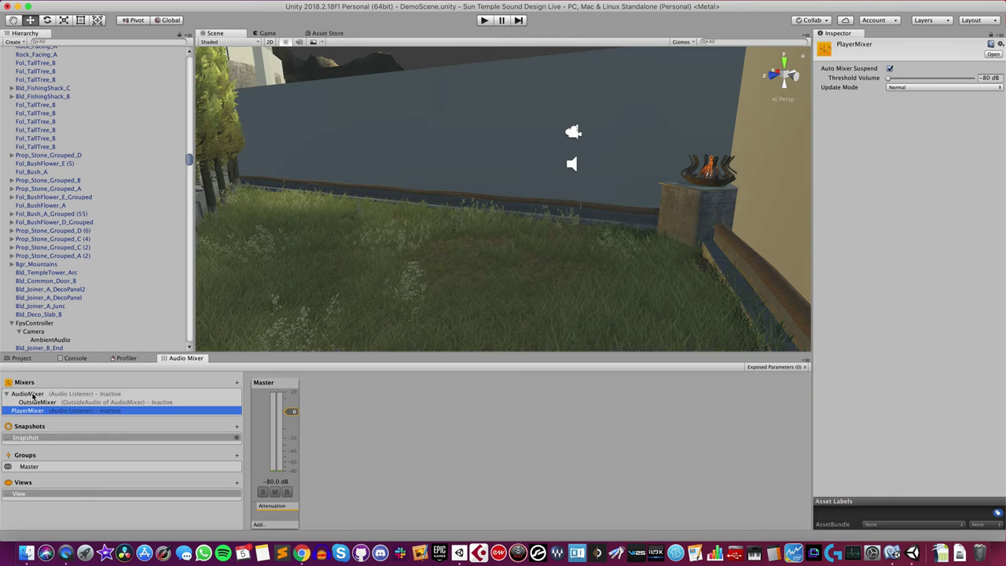
Add a group named PlayerAudio under the Master group of AudioMixer
click(32, 394)
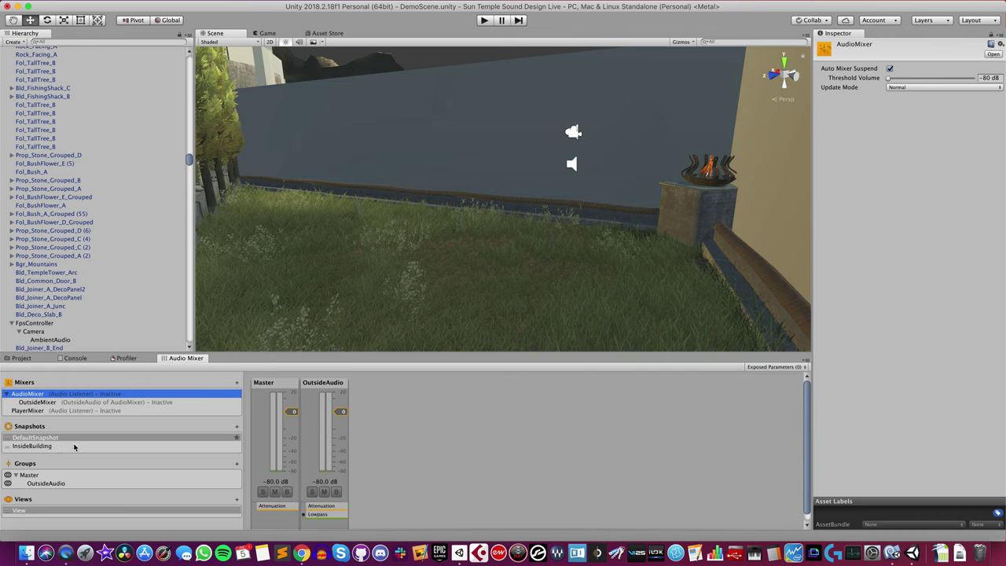
click(236, 463)
text(PlayerA)
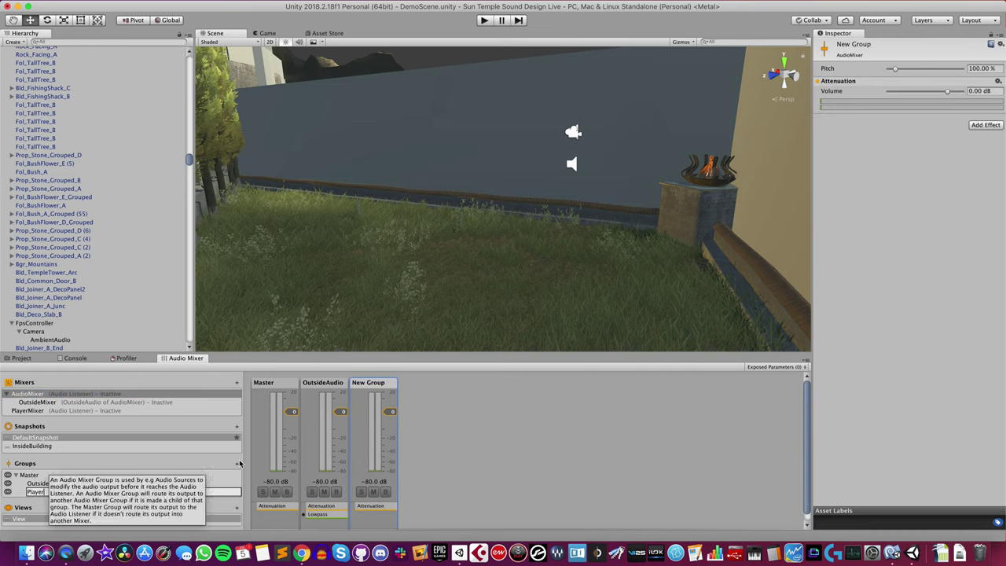
text(udio)
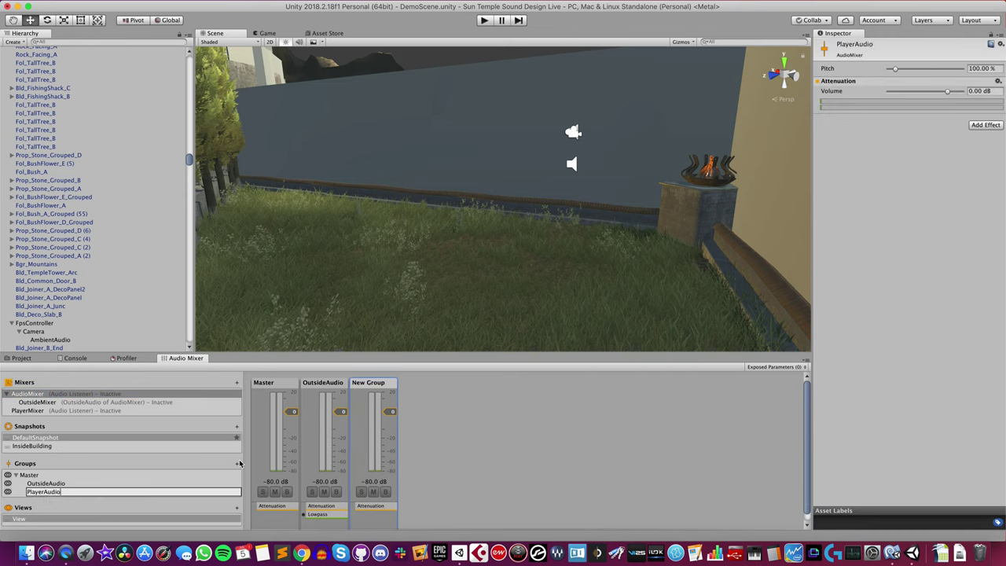
key(Return)
Route the output of PlayerMixer into the PlayerAudio group of AudioMixer
click(41, 410)
drag(41, 410, 33, 397)
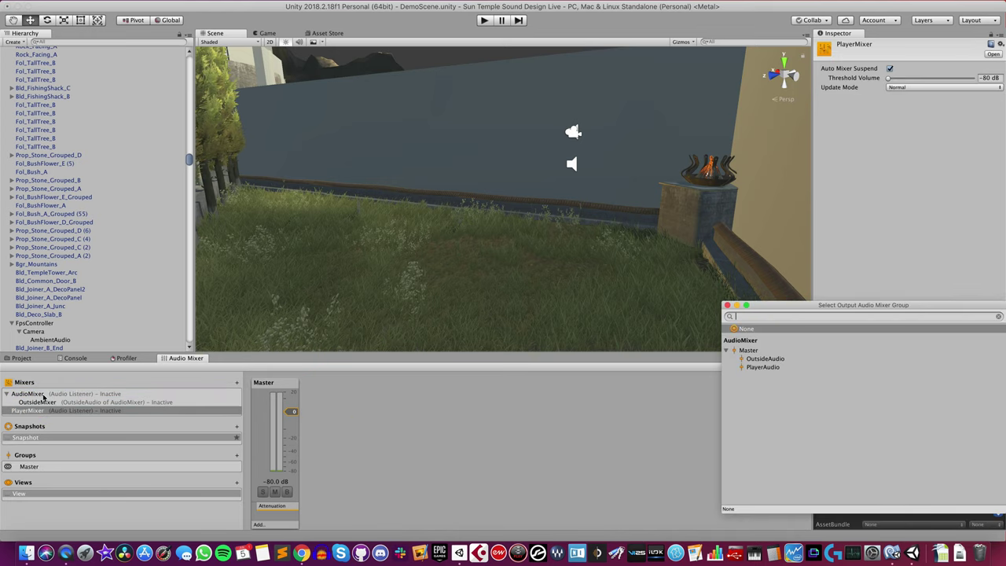
click(760, 368)
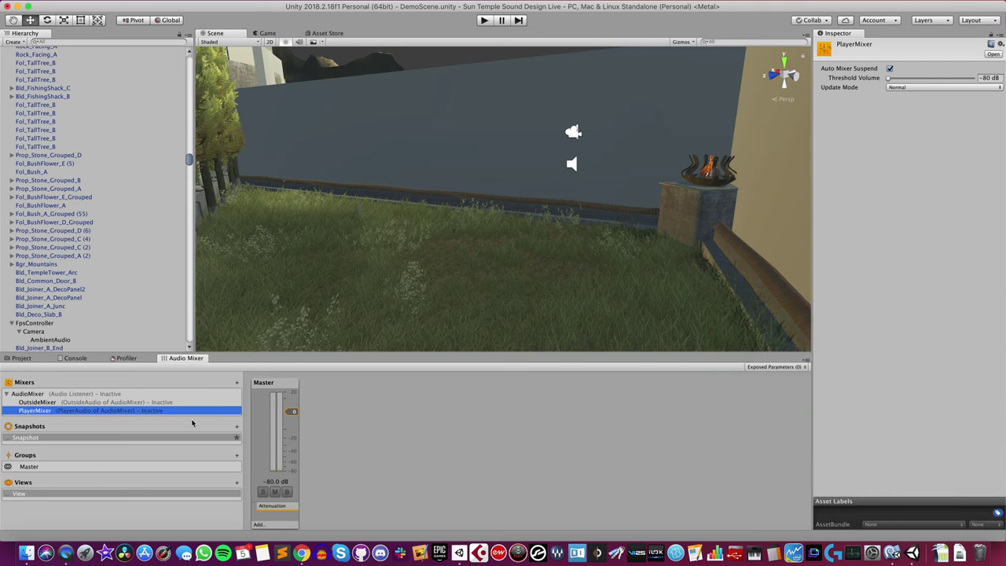
Add a group named Footsteps under the Master group of PlayerMixer
click(237, 456)
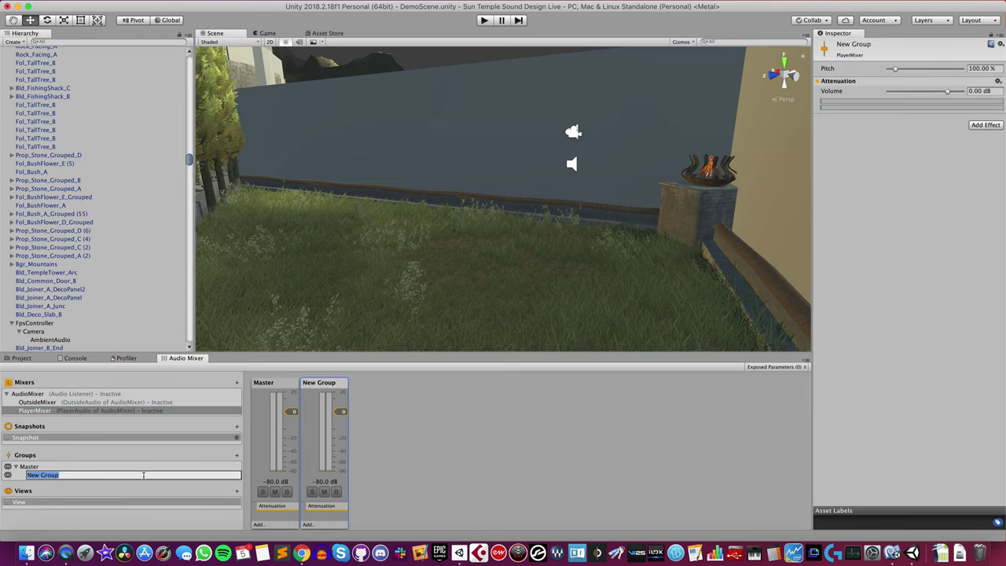
text(Footsteps)
key(Return)
Set the output of FpsController's Audio Source to the Footsteps mixer group
click(44, 323)
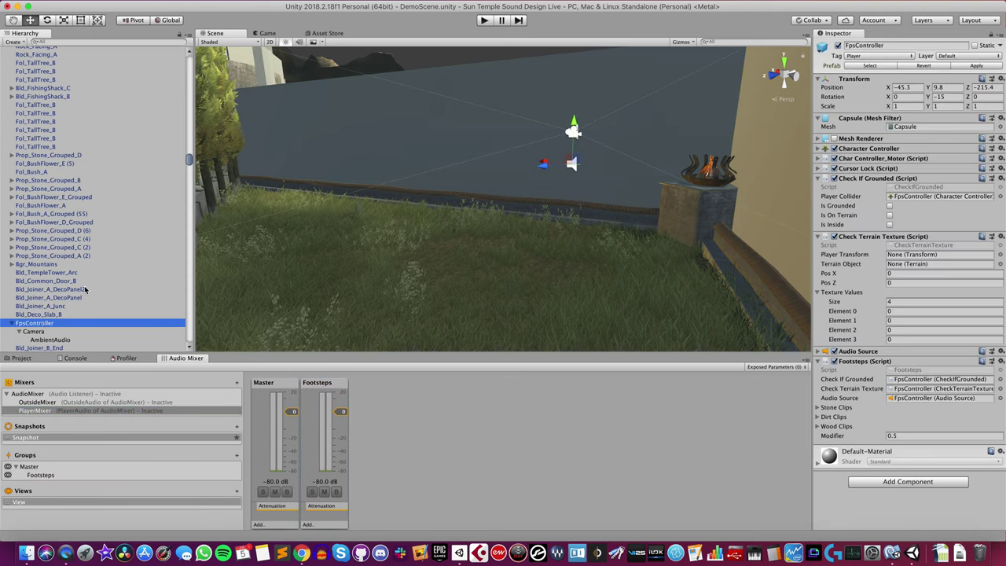
click(818, 352)
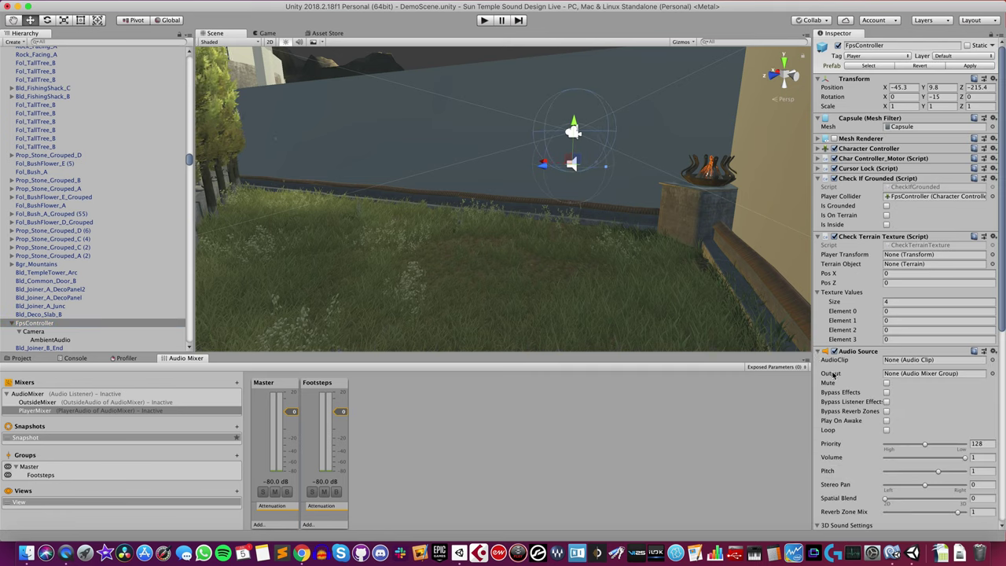
click(992, 374)
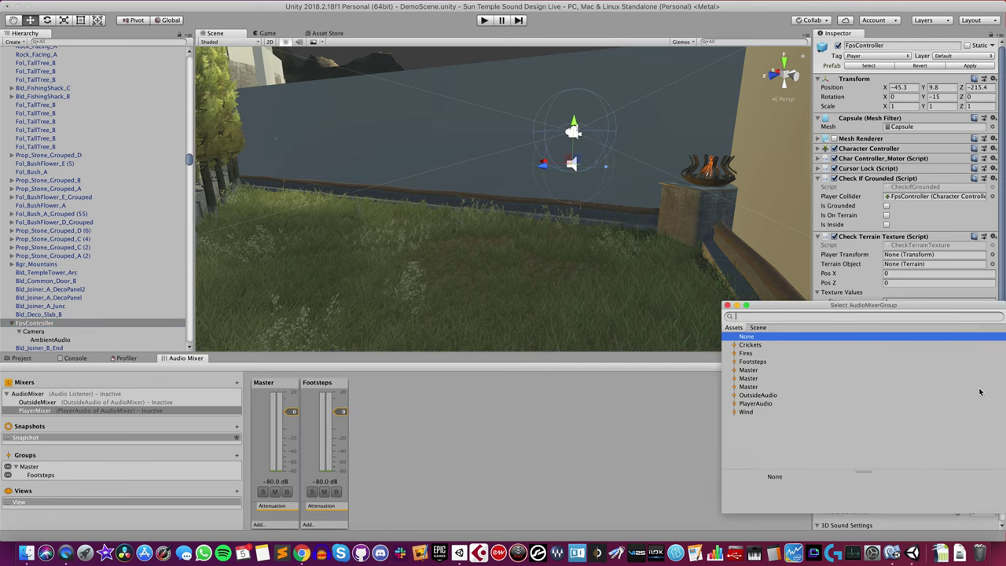
click(753, 362)
click(727, 305)
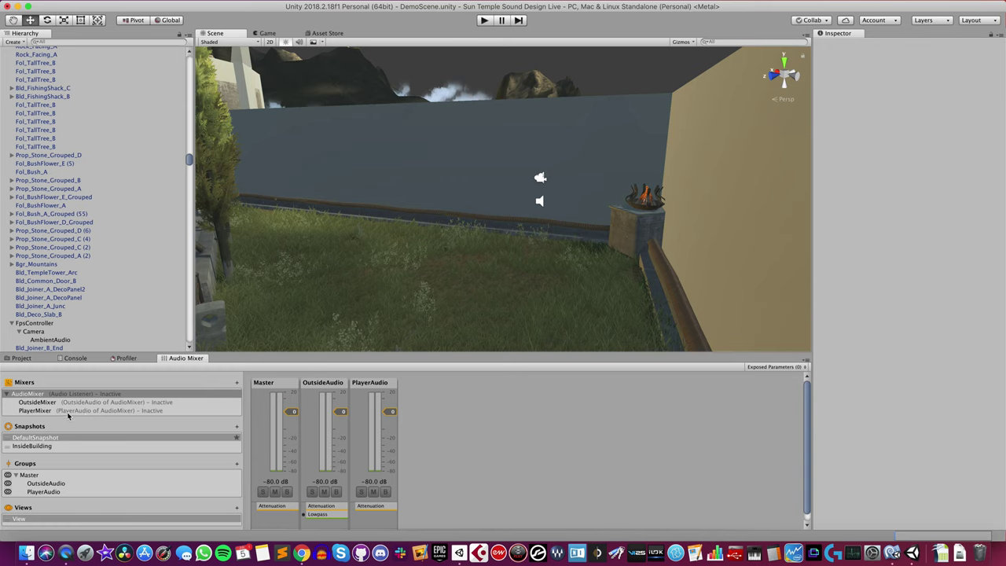
Set the attenuation volume of PlayerMixer's Footsteps group to -12 dB
click(71, 410)
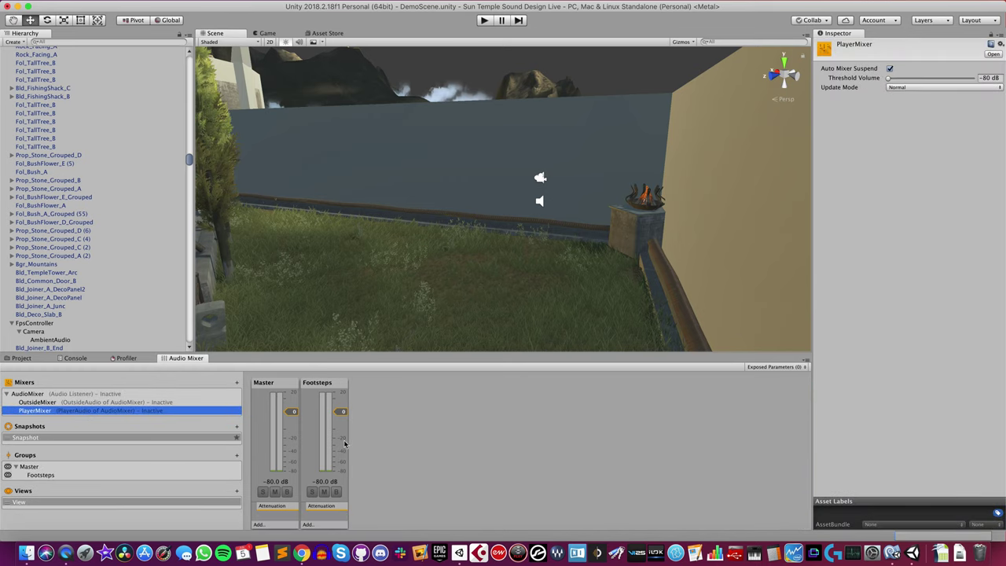
click(45, 393)
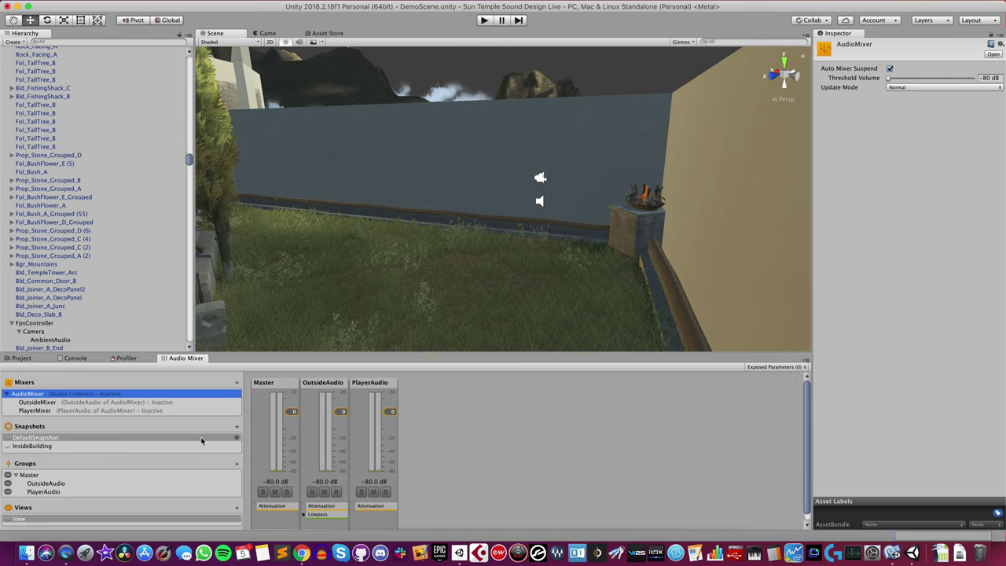
click(150, 440)
click(35, 410)
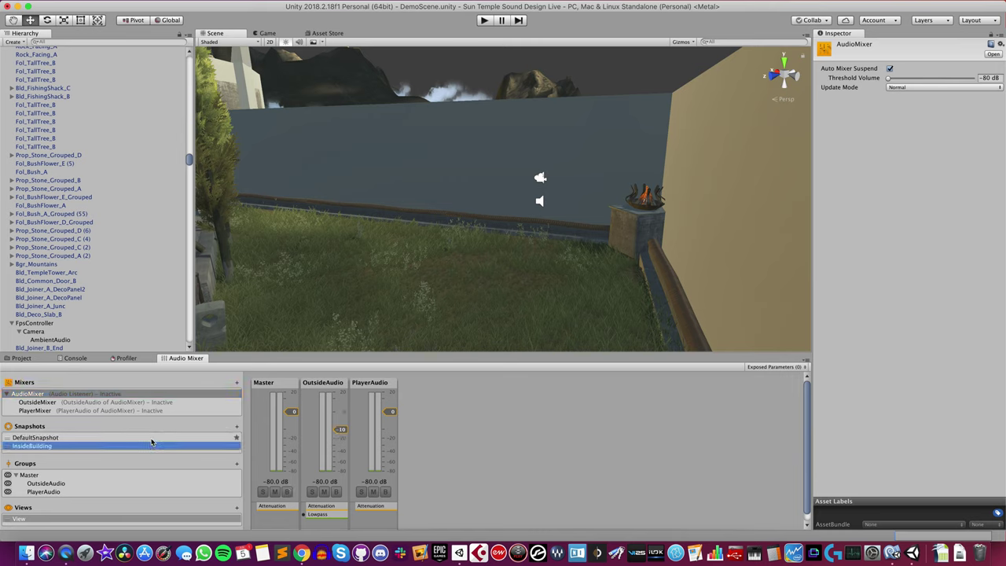
click(983, 91)
text(-12)
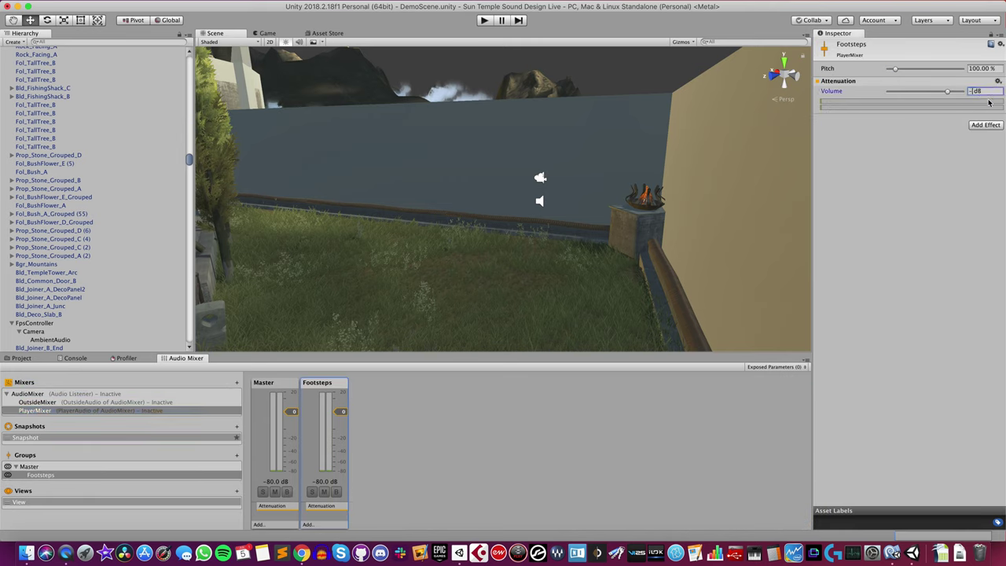
key(Return)
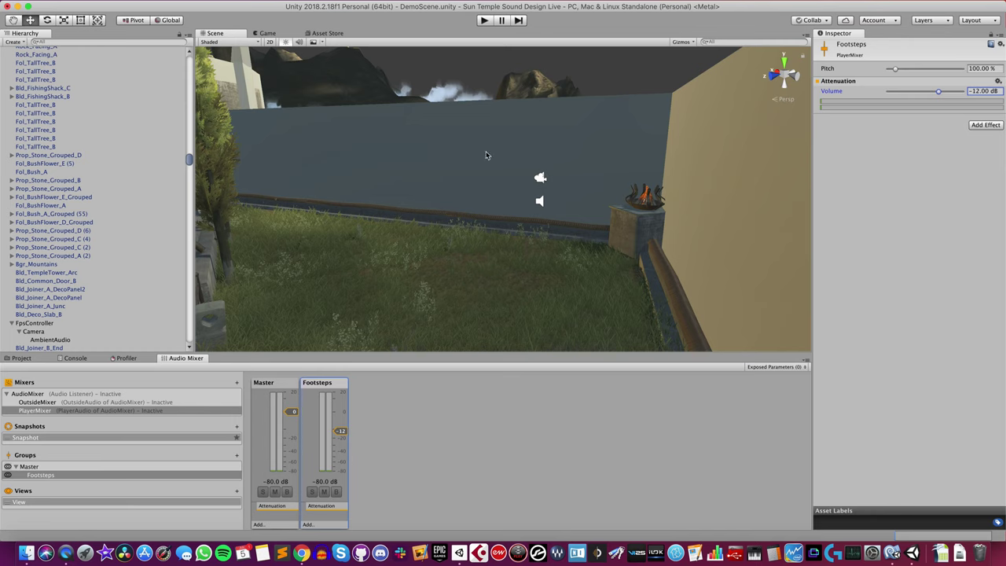
Play-test the scene by walking over the grass and stone path and through the wooden building's interior to check the footstep sounds
click(484, 21)
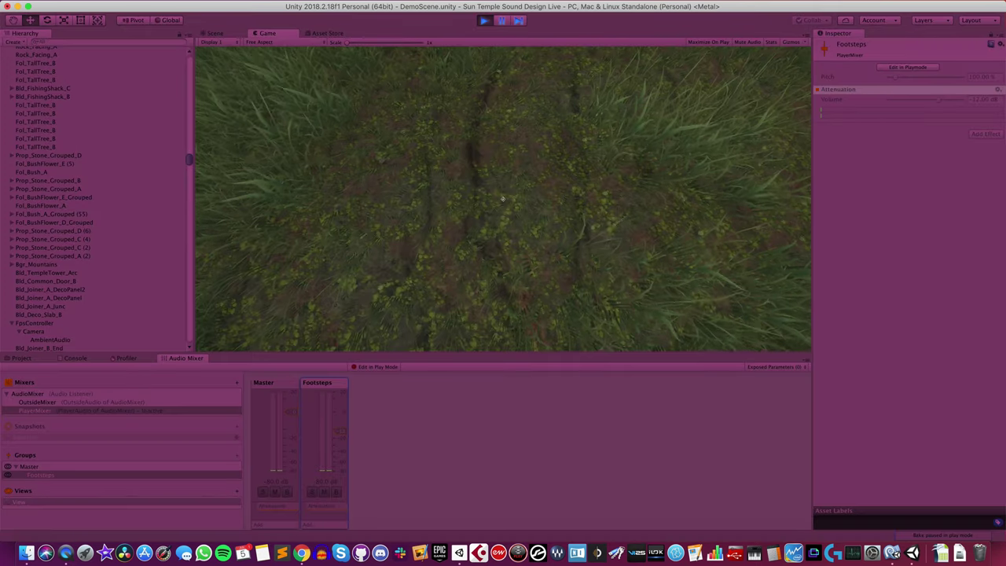
key(w)
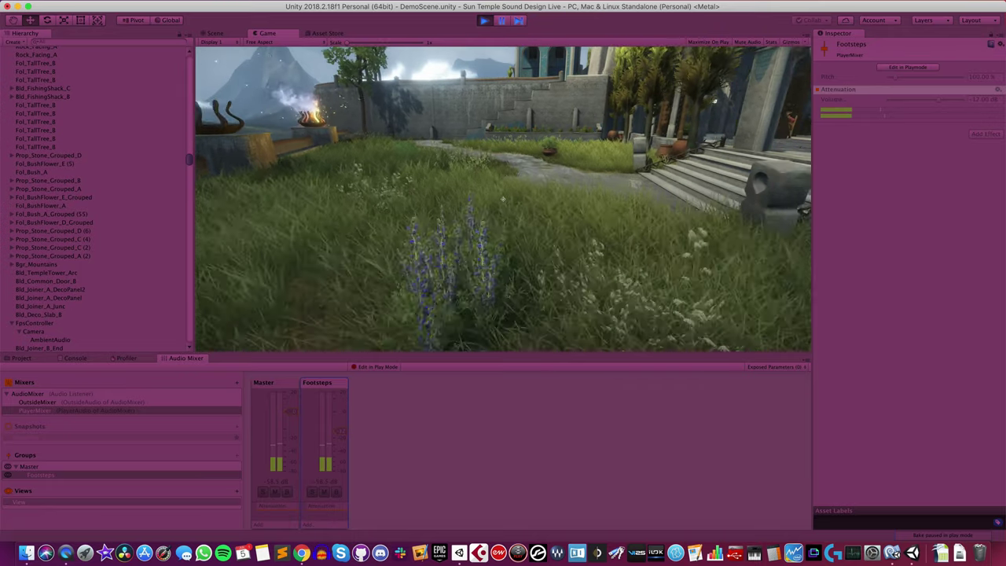
key(w)
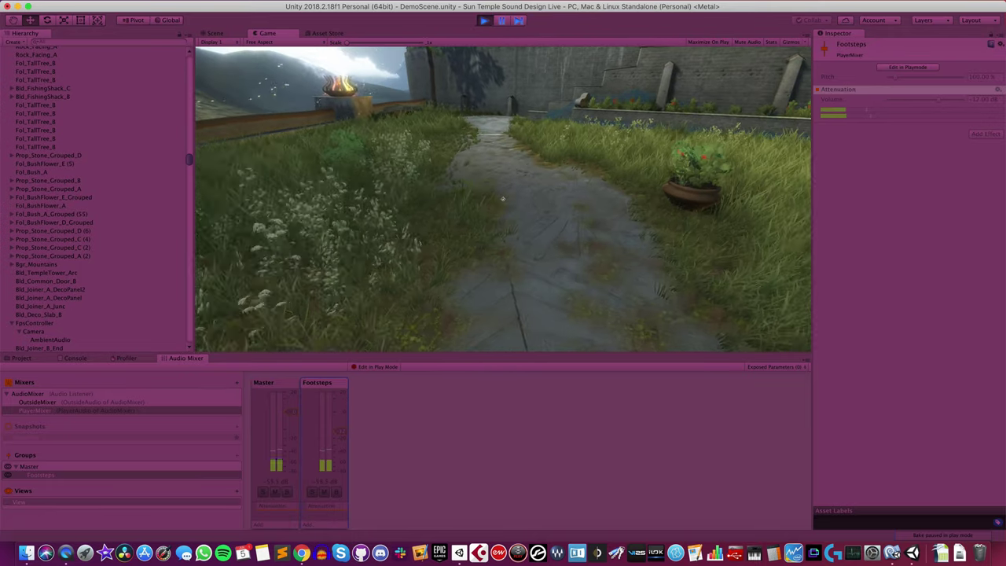
key(w)
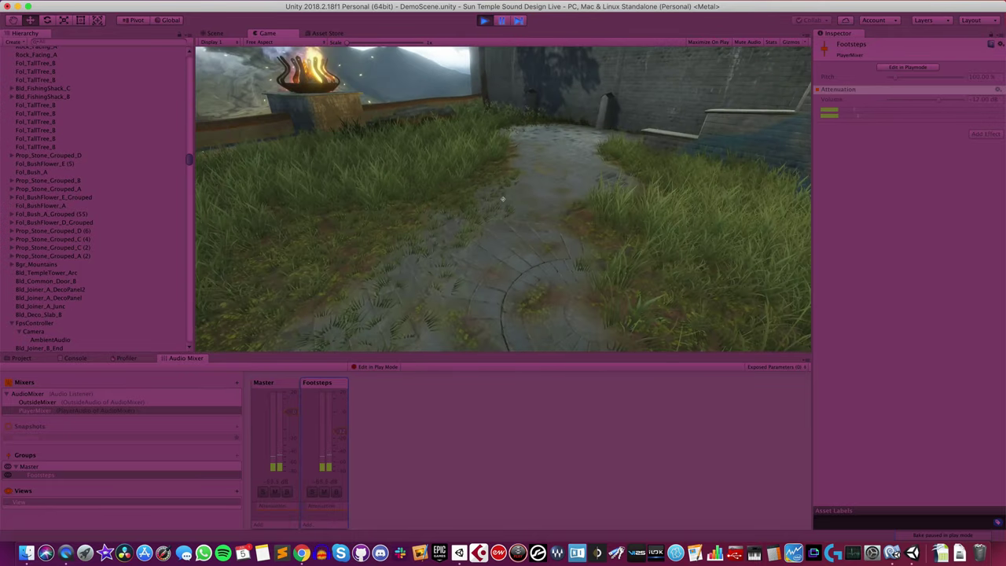
key(w)
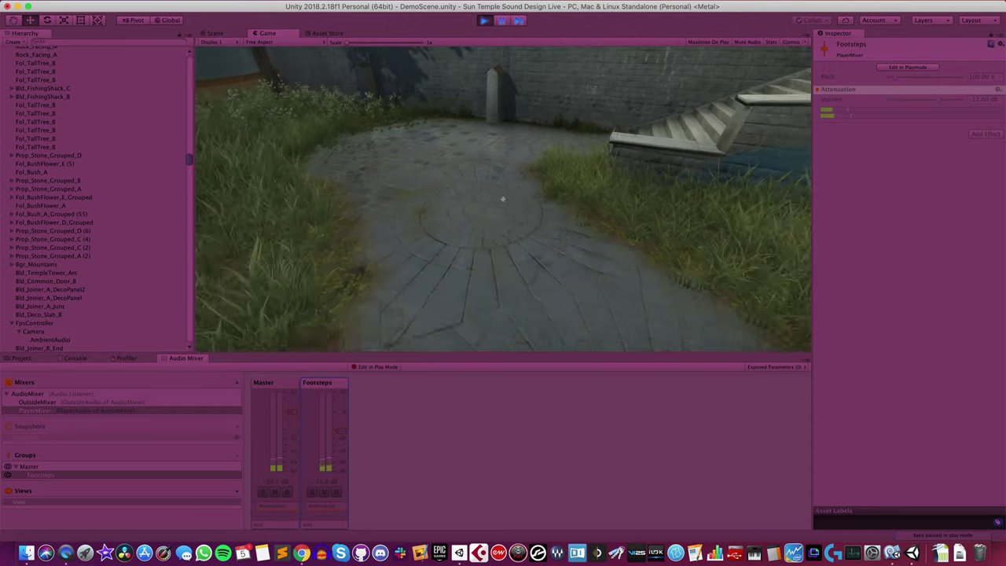
key(w)
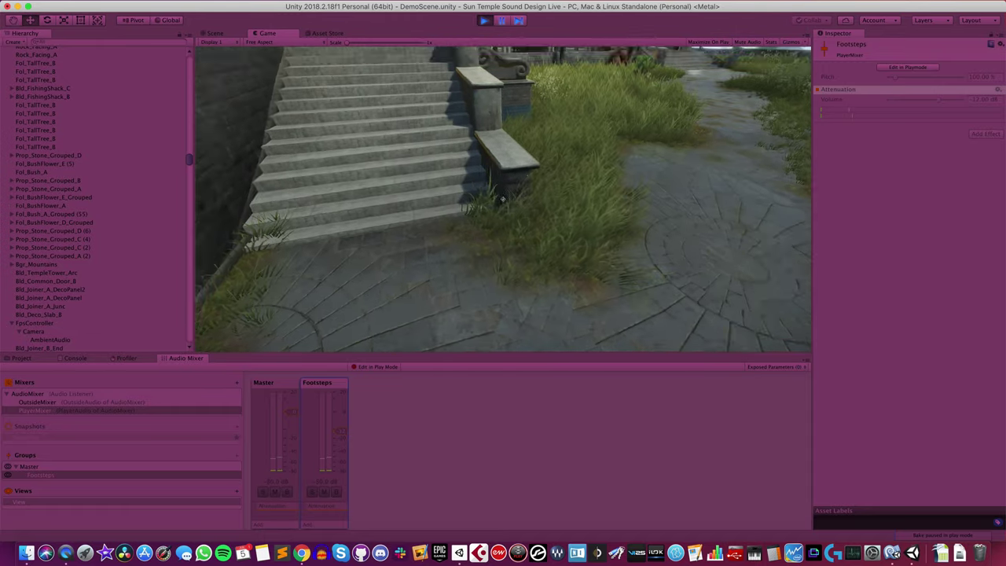
key(w)
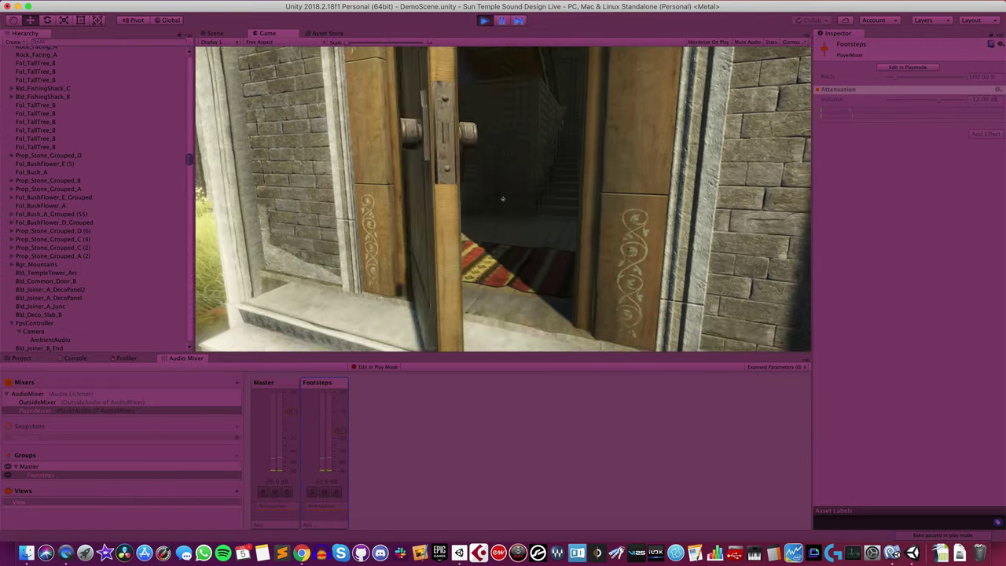
key(w)
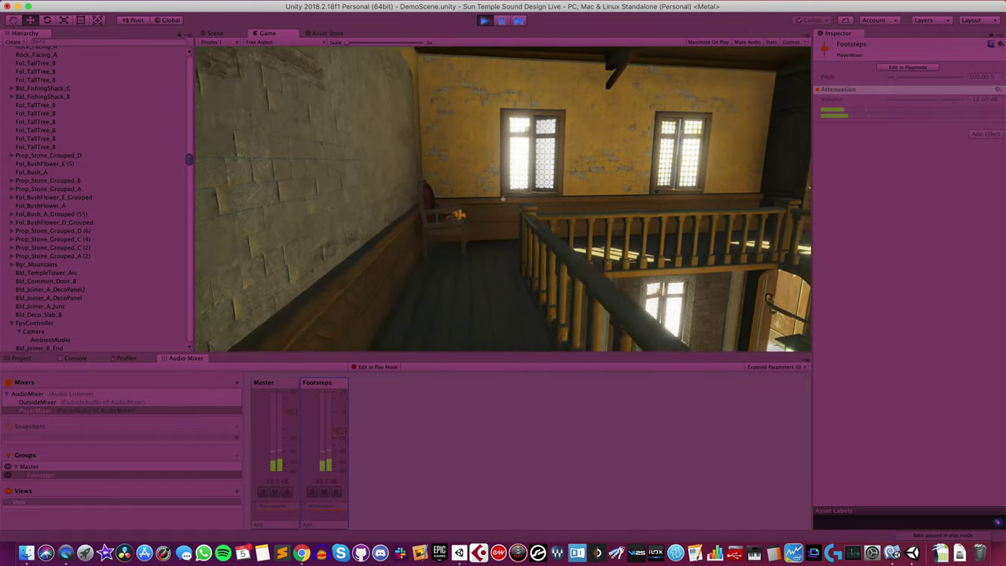
key(w)
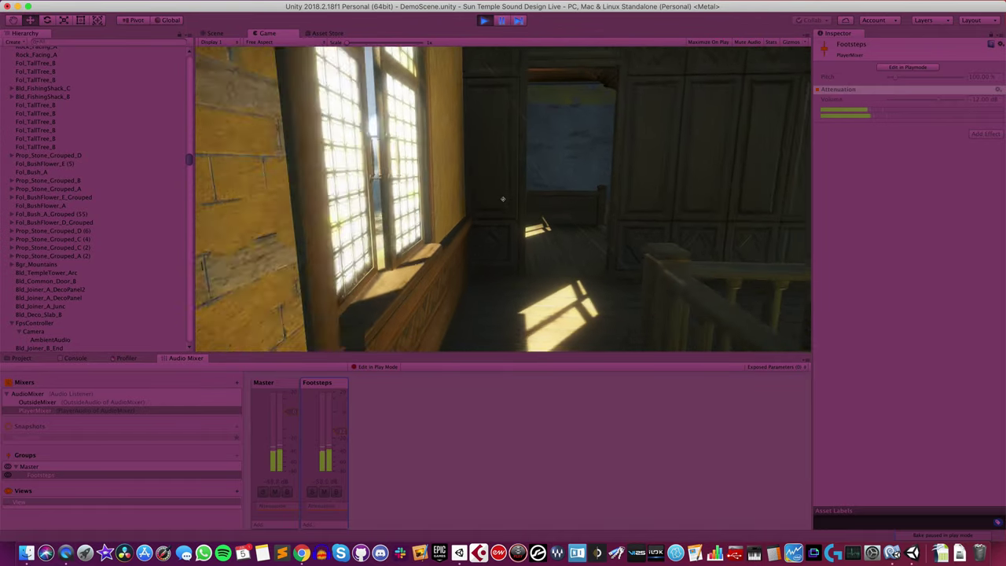